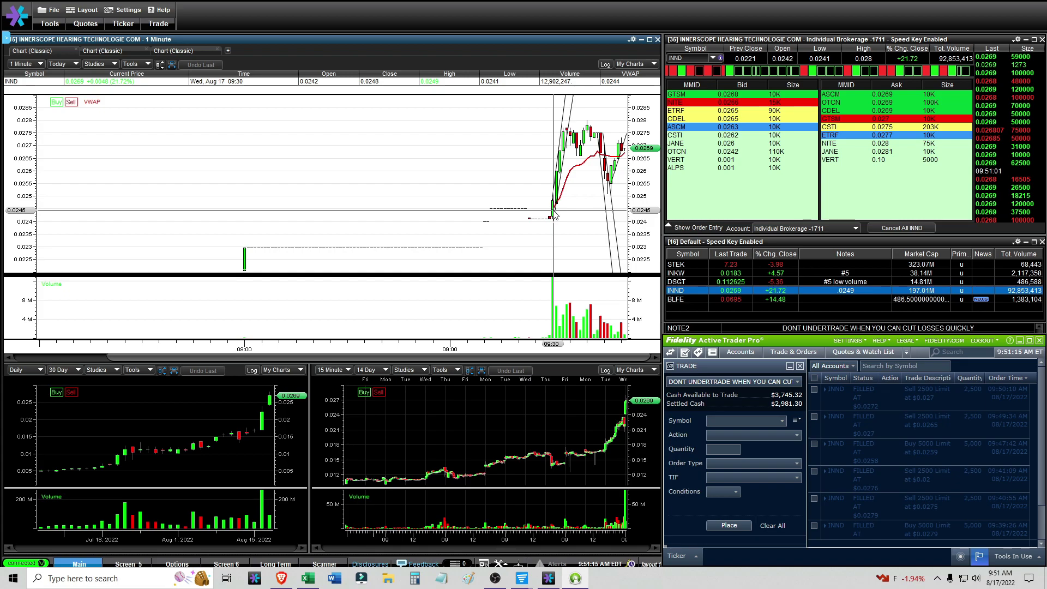
Switch the top INND chart to the Chart (Classic) Daily / 1 Year layout.
{"action": "left_click", "coordinate": [104, 50]}
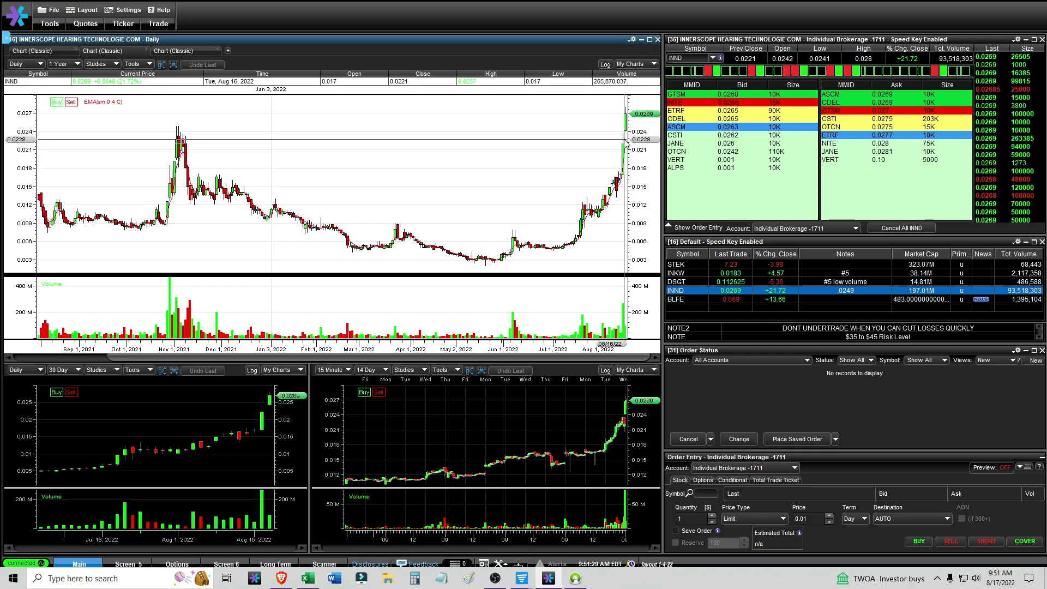
Set the chart to 1 Minute/Today, show verified canceled Fidelity orders, and toggle Daily and back.
{"action": "left_click", "coordinate": [33, 51]}
{"action": "left_click", "coordinate": [576, 579]}
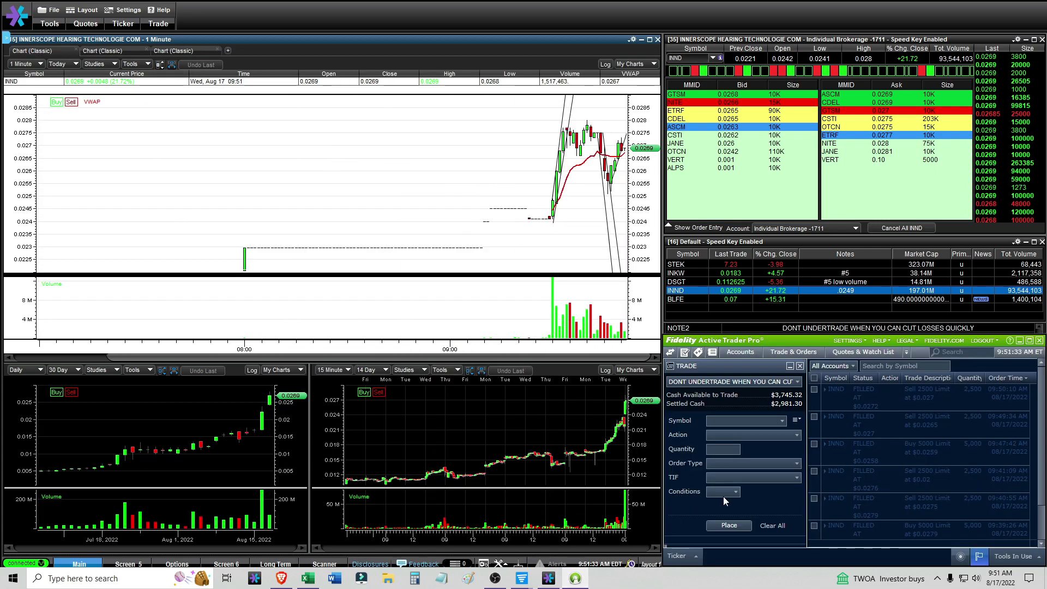
{"action": "right_click", "coordinate": [866, 421]}
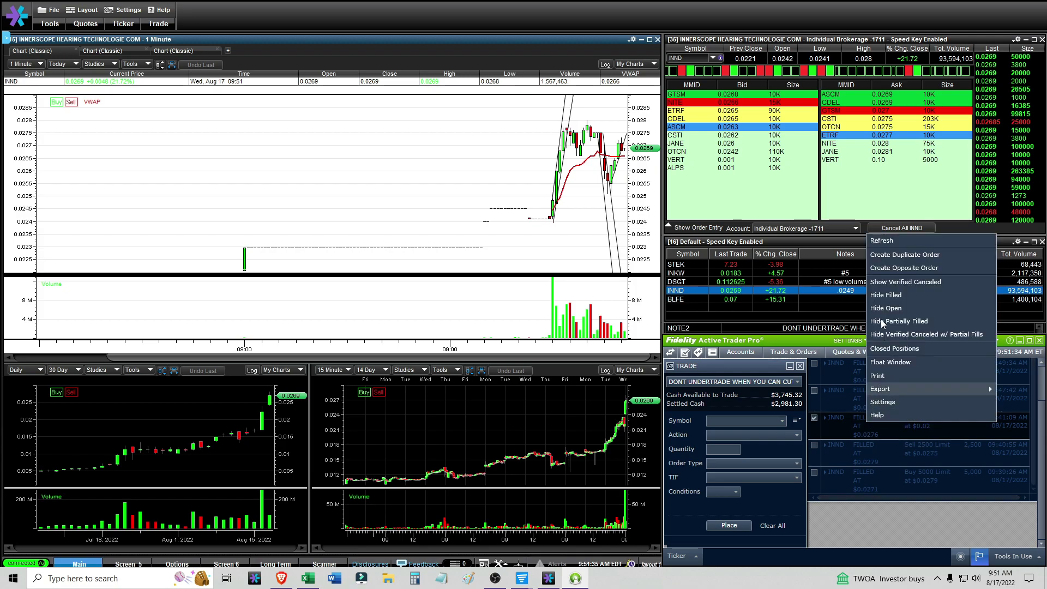
{"action": "left_click", "coordinate": [905, 281]}
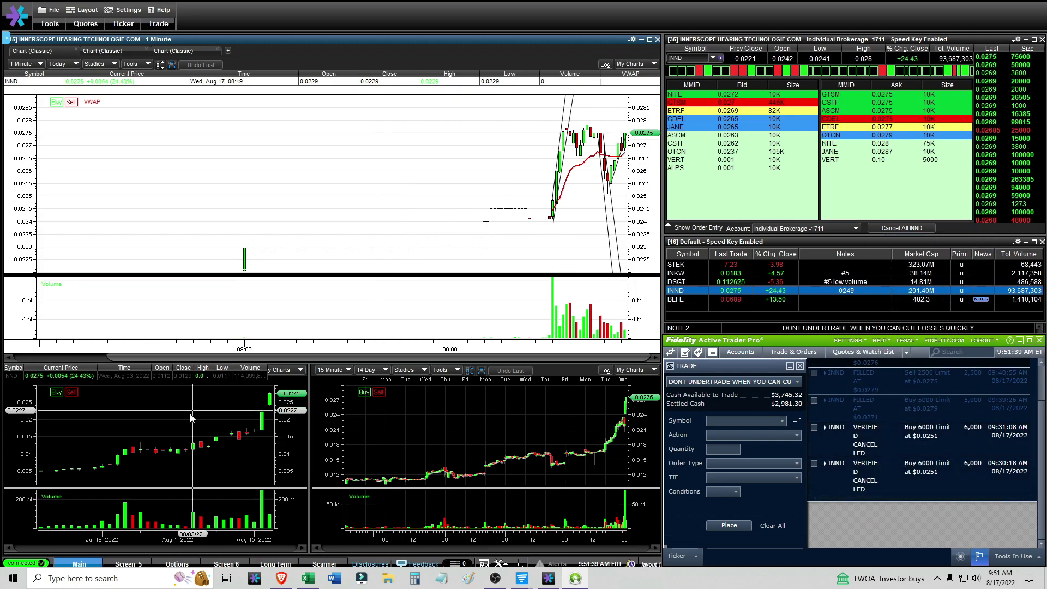
{"action": "left_click", "coordinate": [176, 131]}
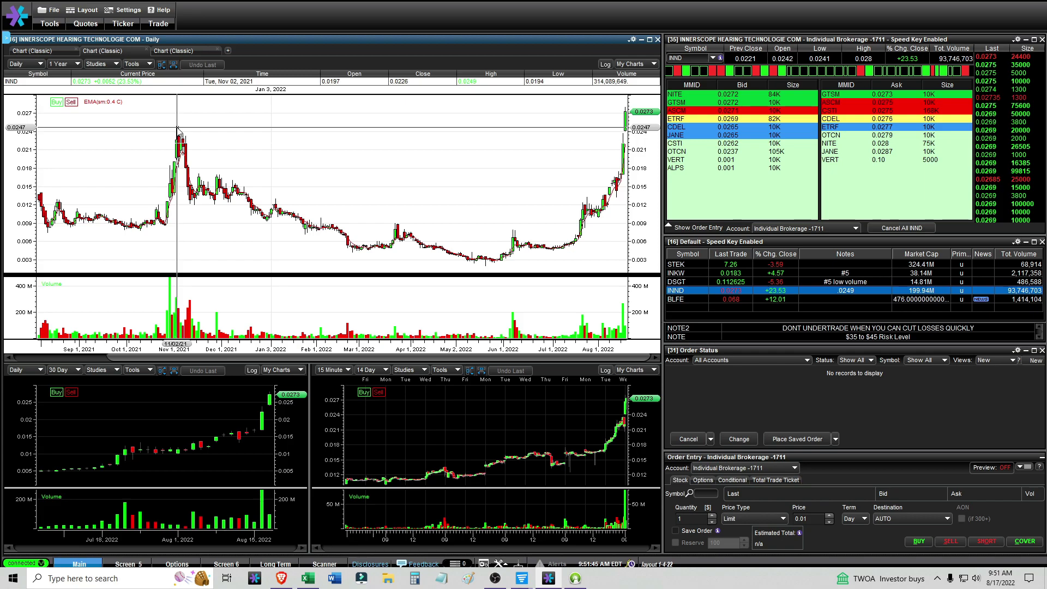
{"action": "left_click", "coordinate": [33, 53]}
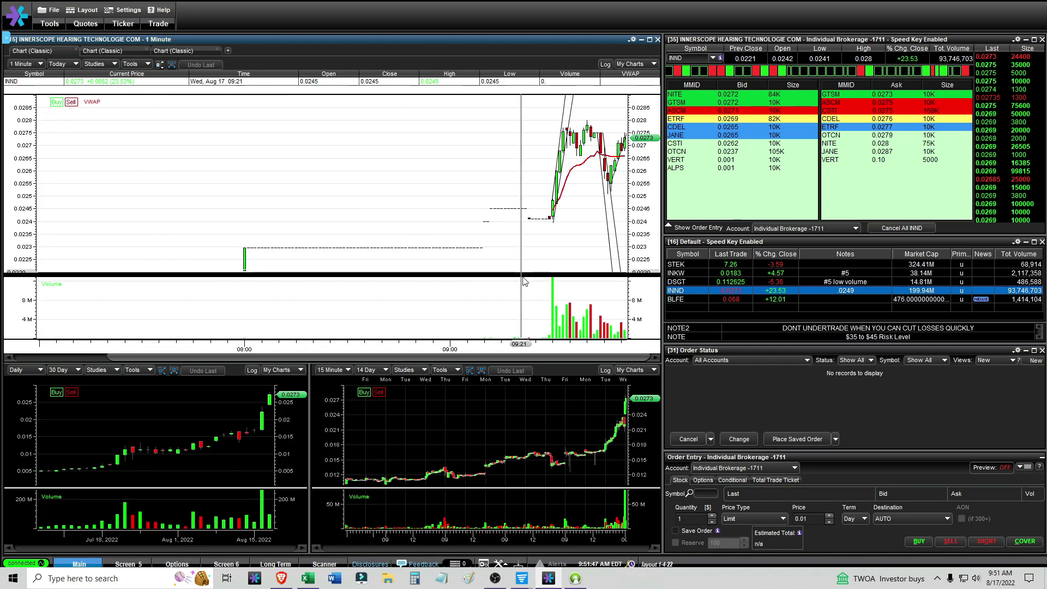
Bring the Fidelity Active Trader Pro order list in front via its taskbar icon.
{"action": "left_click", "coordinate": [575, 579]}
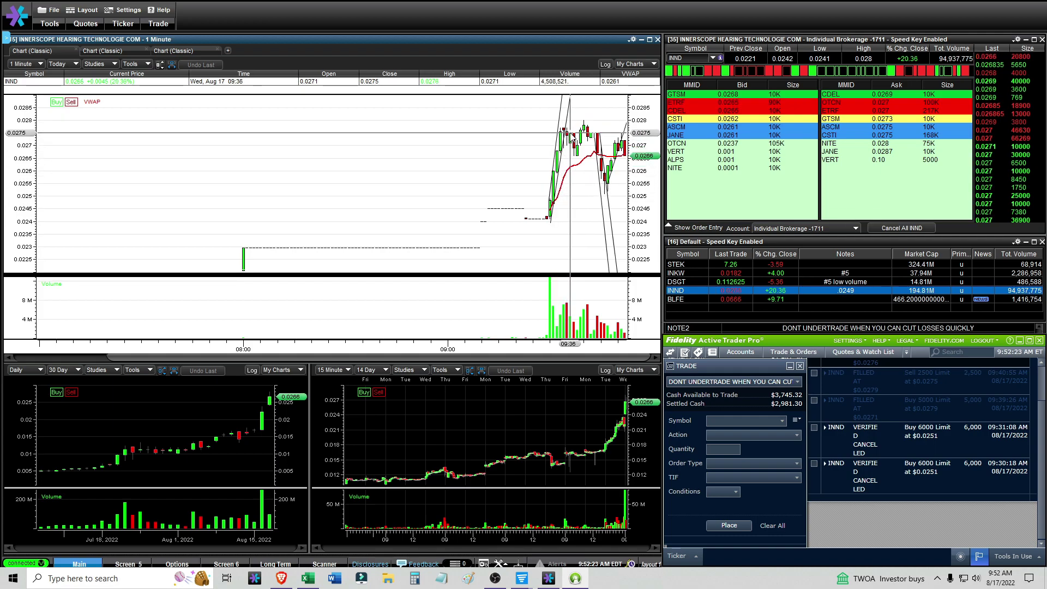
{"action": "scroll", "coordinate": [941, 436], "scroll_direction": "up", "scroll_amount": 1}
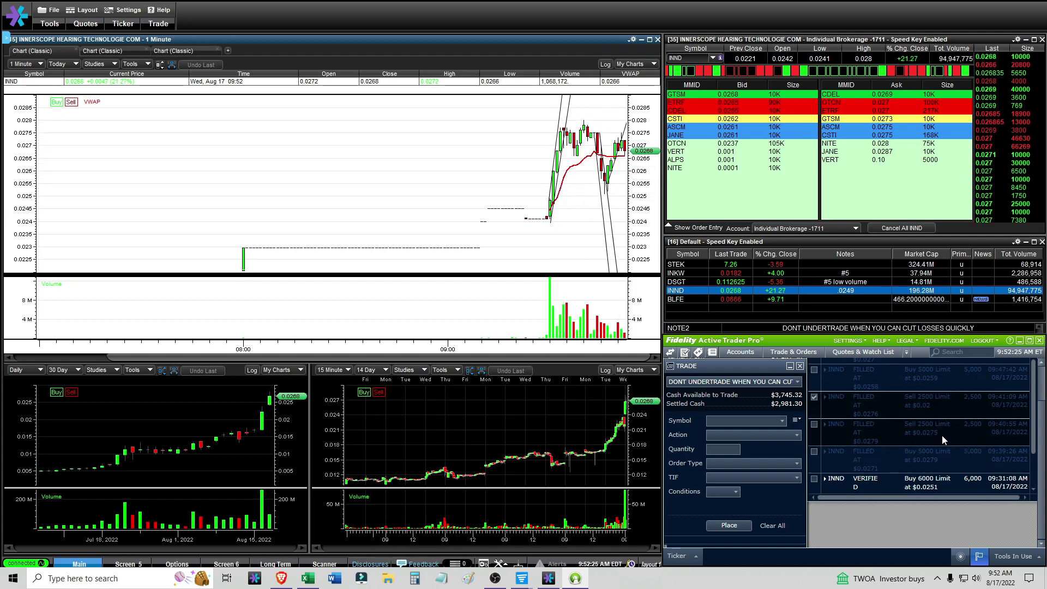
{"action": "scroll", "coordinate": [942, 436], "scroll_direction": "up", "scroll_amount": 1}
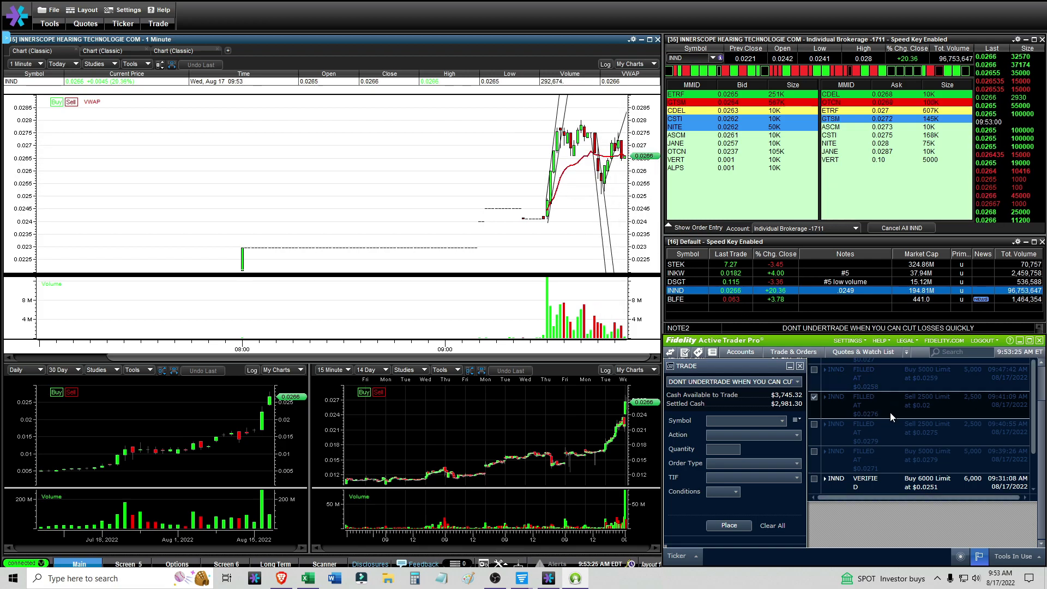
{"action": "scroll", "coordinate": [892, 417], "scroll_direction": "up", "scroll_amount": 3}
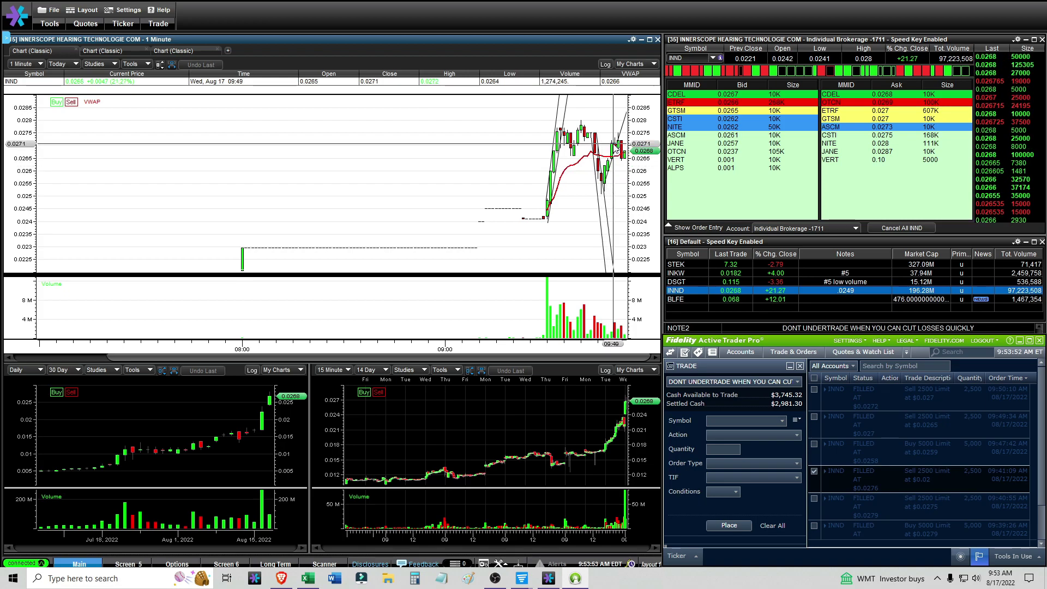
Draw a trend line on the latest INND 1-minute candles, then bring Fidelity's order history forward.
{"action": "left_click", "coordinate": [148, 64]}
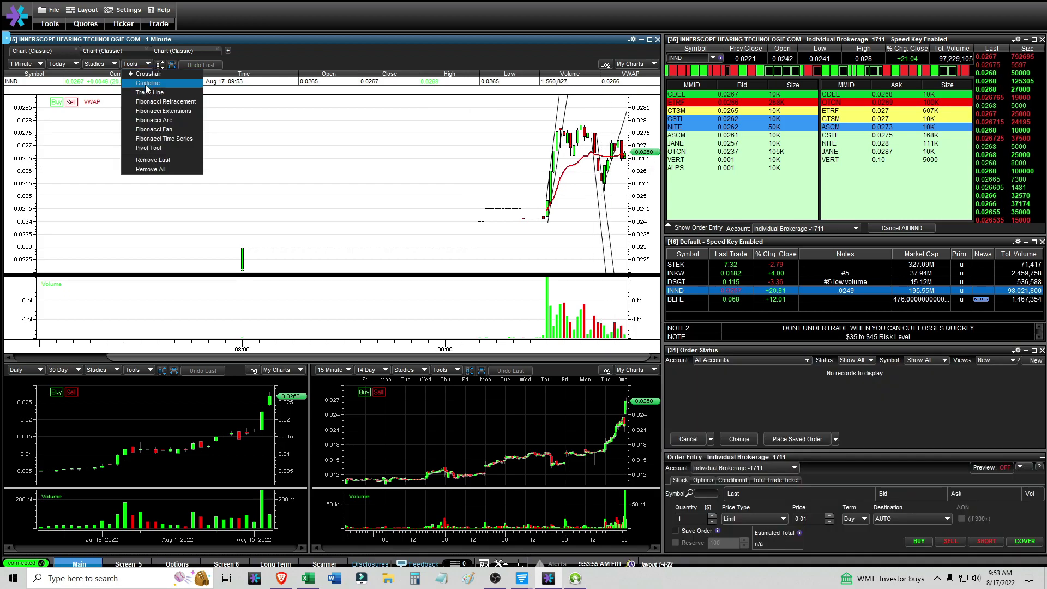
{"action": "left_click", "coordinate": [149, 92]}
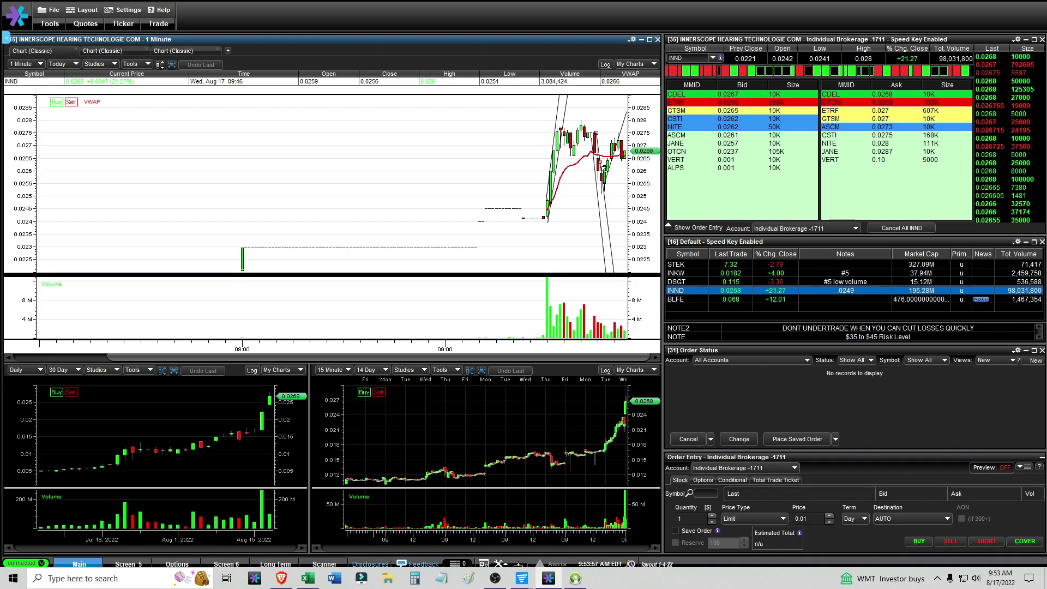
{"action": "right_click", "coordinate": [606, 158]}
{"action": "left_click", "coordinate": [638, 177]}
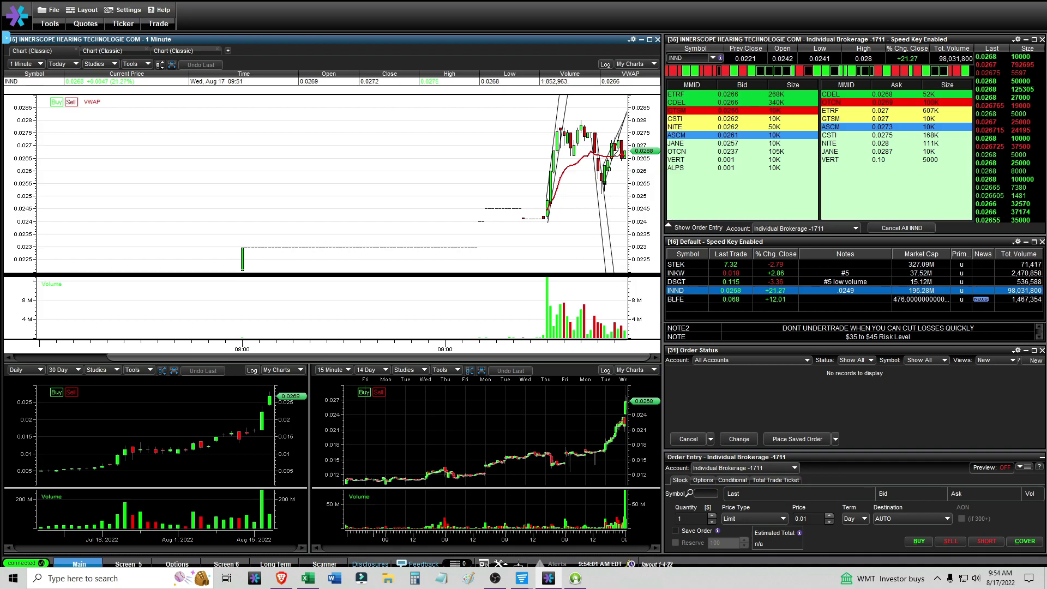
{"action": "right_click", "coordinate": [607, 146]}
{"action": "left_click", "coordinate": [638, 190]}
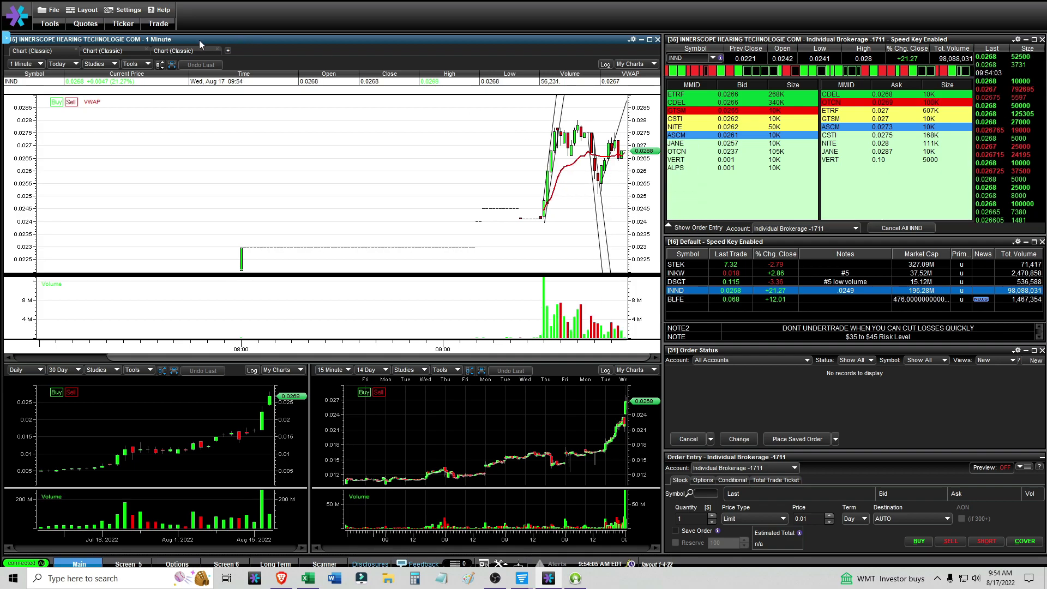
{"action": "left_click", "coordinate": [140, 64]}
{"action": "left_click", "coordinate": [152, 92]}
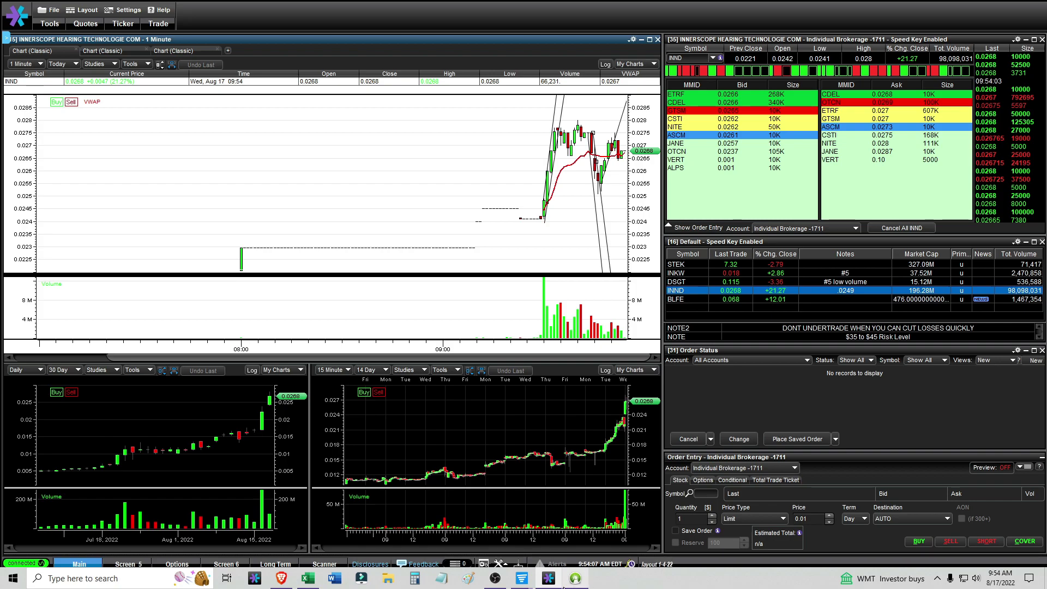
{"action": "left_click", "coordinate": [575, 579]}
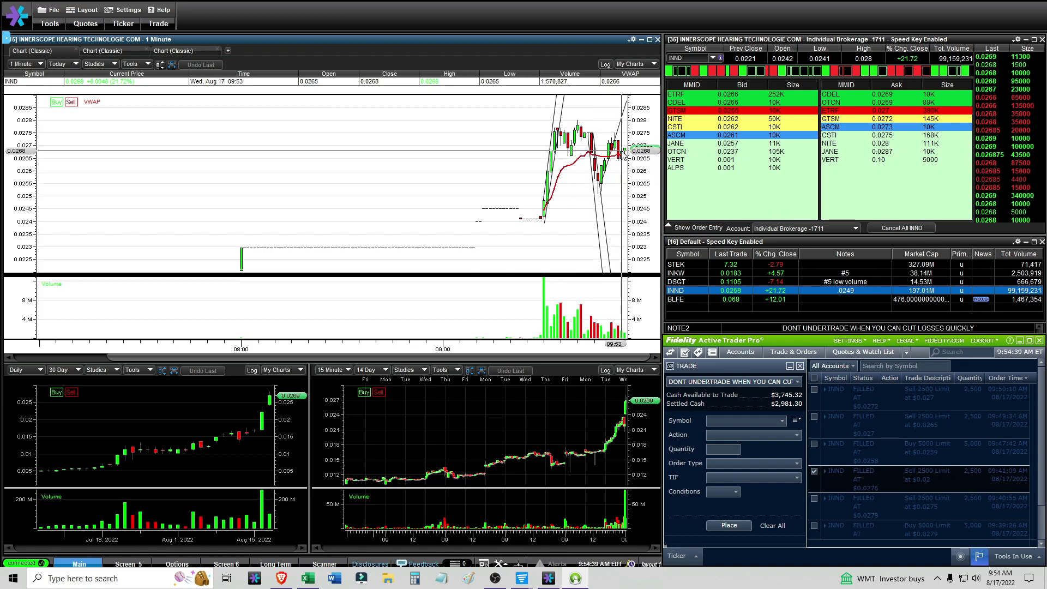
Load INND as the symbol in the Active Trader Pro trade ticket.
{"action": "left_click", "coordinate": [713, 421]}
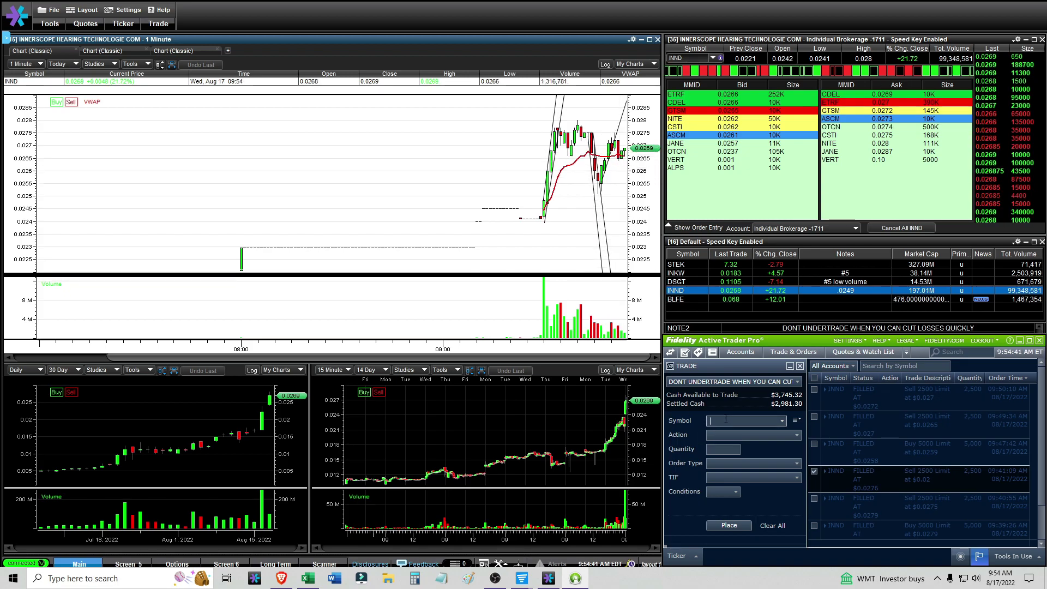
{"action": "type", "text": "INND"}
{"action": "key", "text": "Tab"}
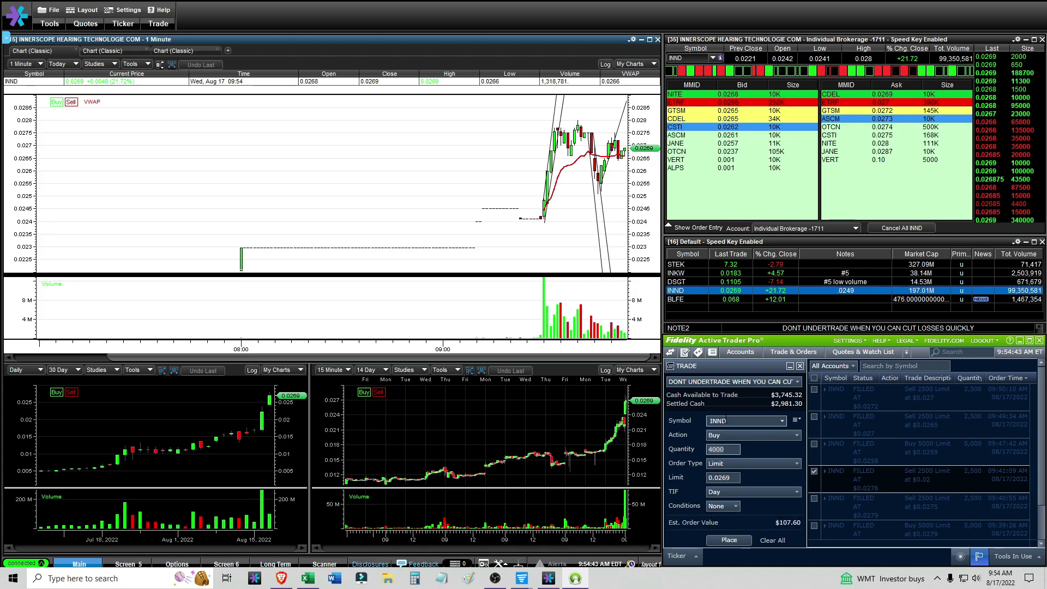
{"action": "type", "text": "00"}
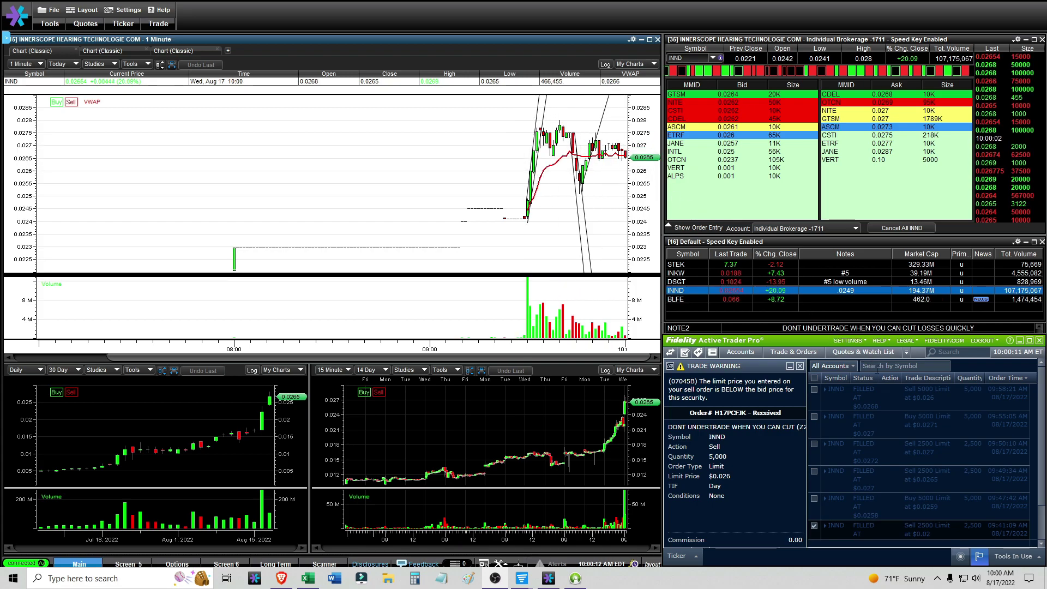
{"action": "mouse_move", "coordinate": [887, 442]}
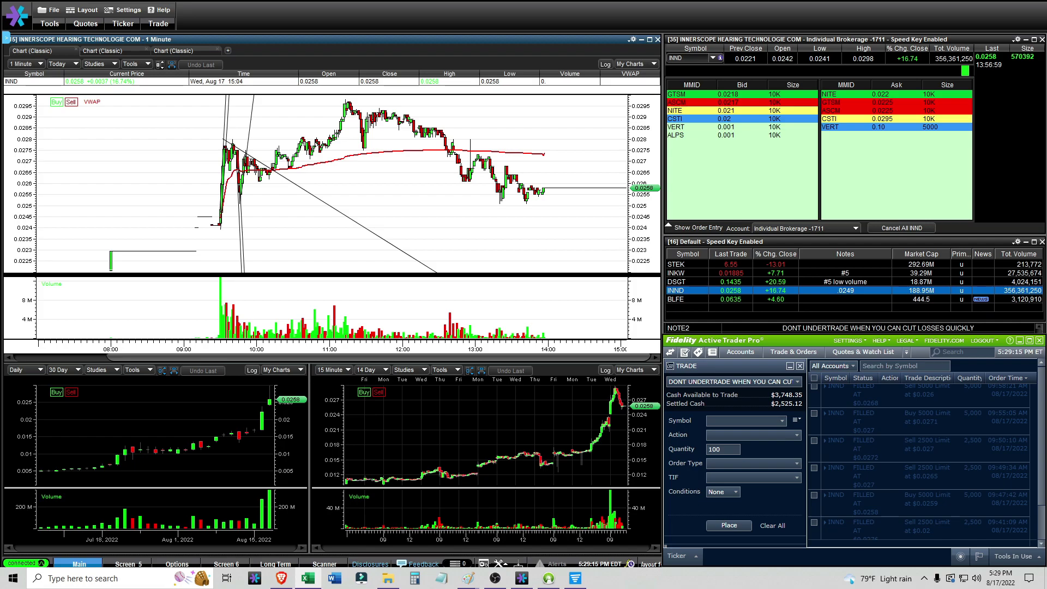
Alt+Tab to the Trading Calendar workbook's OTC Long sheet.
{"action": "key", "text": "alt+Tab"}
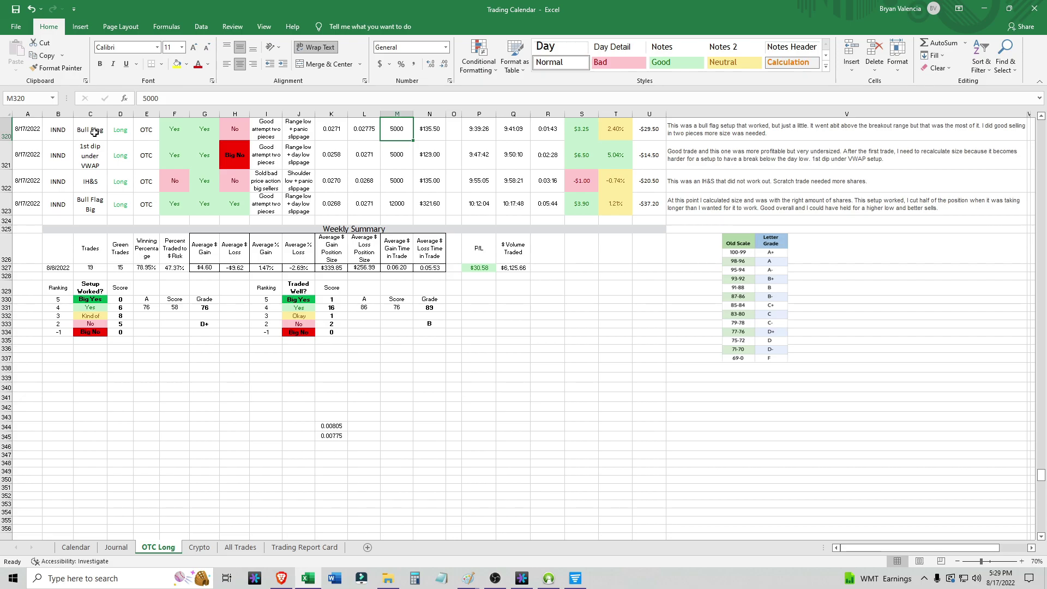
Try 7000 shares for the Bull Flag trade in M320, then undo it.
{"action": "left_click", "coordinate": [646, 131]}
{"action": "left_click", "coordinate": [393, 131]}
{"action": "type", "text": "7000"}
{"action": "left_click", "coordinate": [568, 316]}
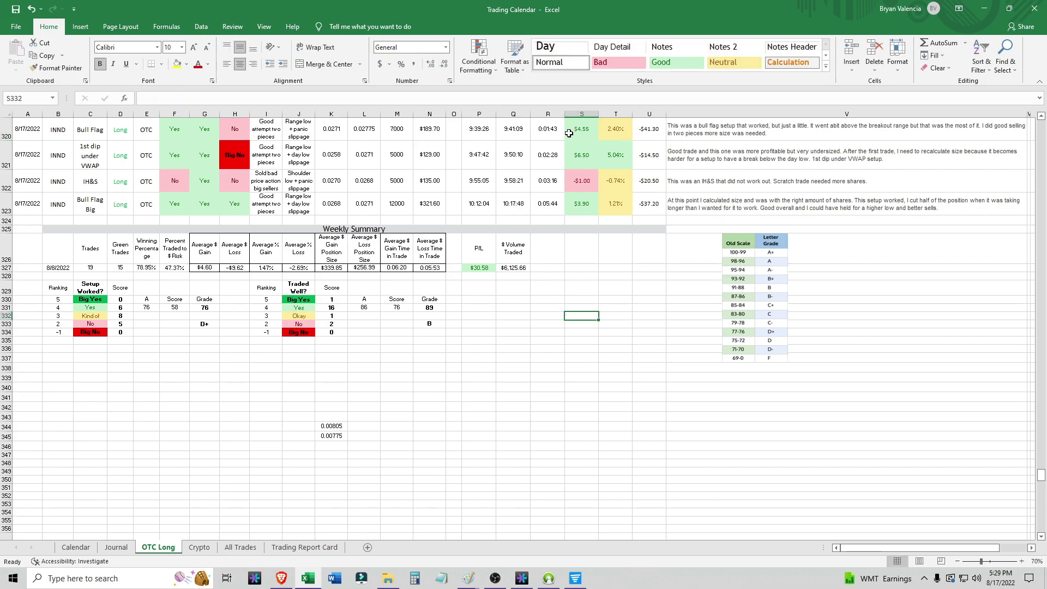
{"action": "key", "text": "ctrl+z"}
Enter 12000 then 15000 shares in M321, undoing back to 12000.
{"action": "left_click", "coordinate": [583, 158]}
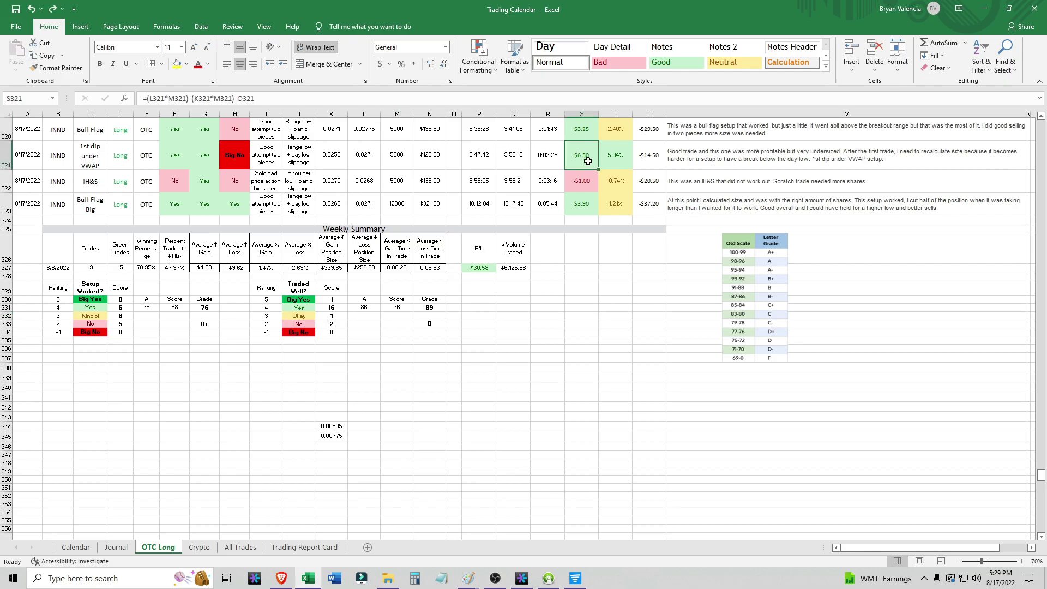
{"action": "left_click", "coordinate": [402, 157]}
{"action": "type", "text": "12000"}
{"action": "left_click", "coordinate": [580, 343]}
{"action": "left_click", "coordinate": [401, 158]}
{"action": "type", "text": "15"}
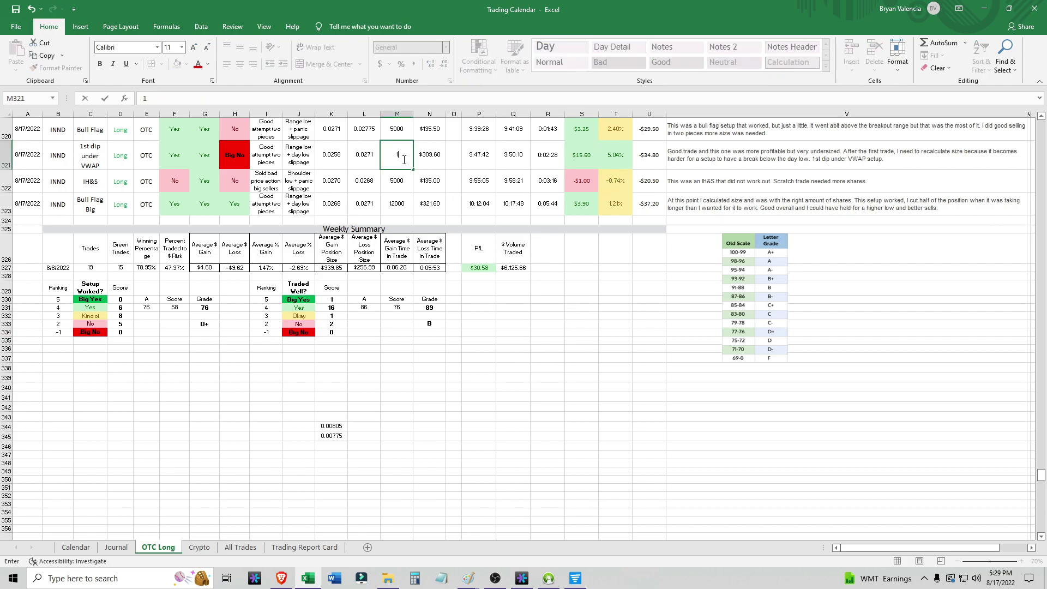
{"action": "type", "text": "000"}
{"action": "left_click", "coordinate": [523, 332]}
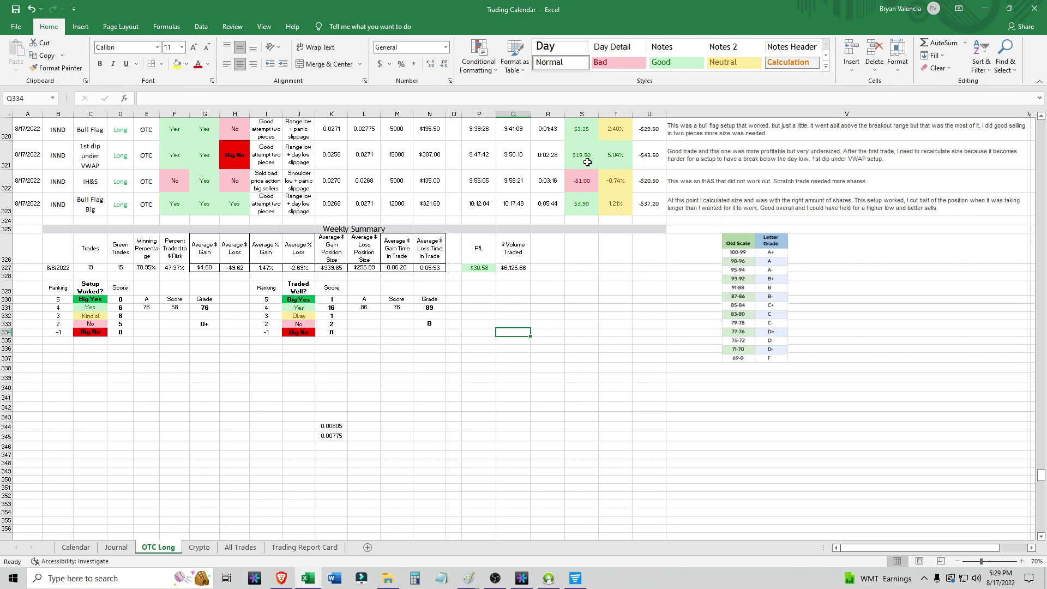
{"action": "left_click", "coordinate": [594, 171]}
{"action": "key", "text": "ctrl+z"}
{"action": "key", "text": "ctrl+z"}
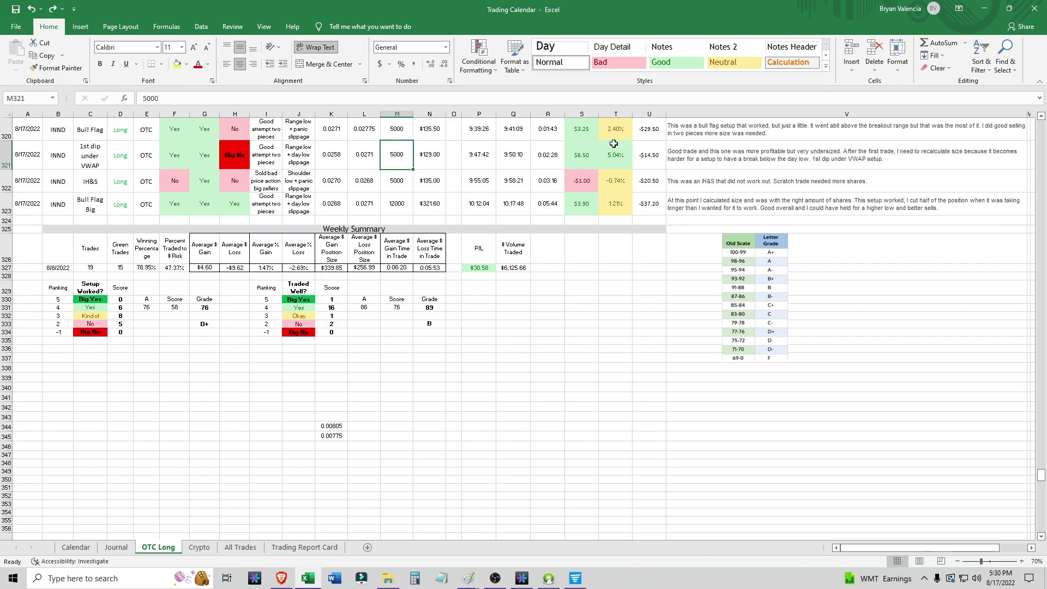
Select cell O320 and minimize the Trading Calendar Excel window.
{"action": "left_click", "coordinate": [448, 135]}
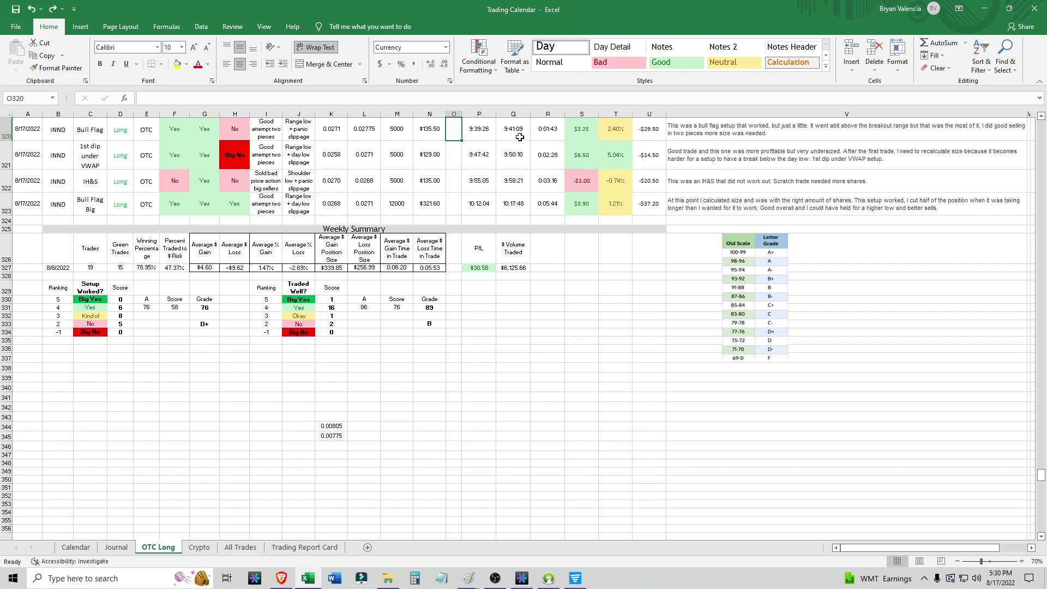
{"action": "left_click", "coordinate": [985, 9]}
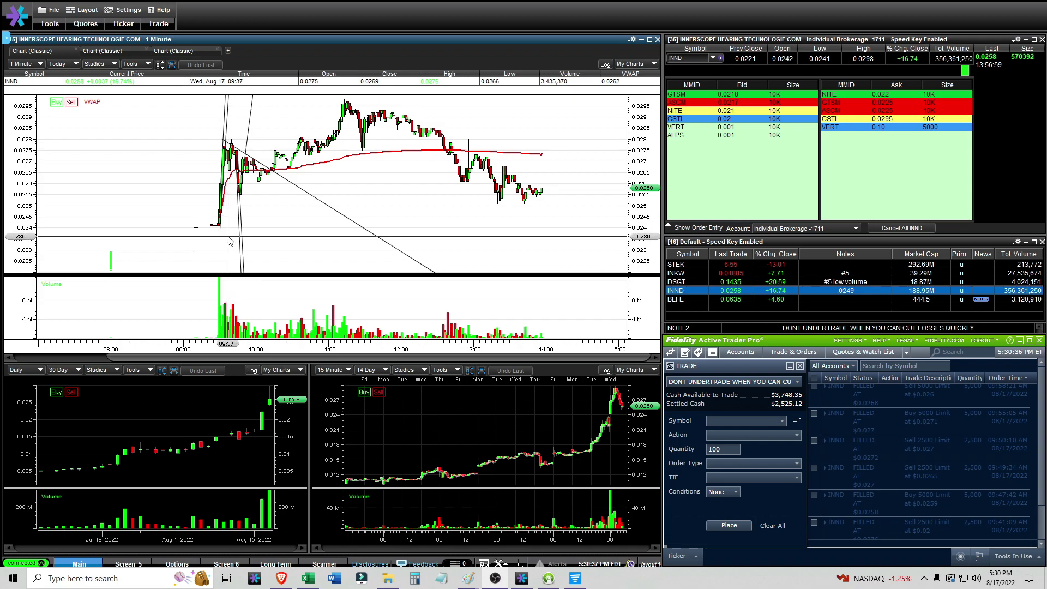
Restore the Trading Calendar workbook from the Excel taskbar icon.
{"action": "left_click", "coordinate": [307, 579]}
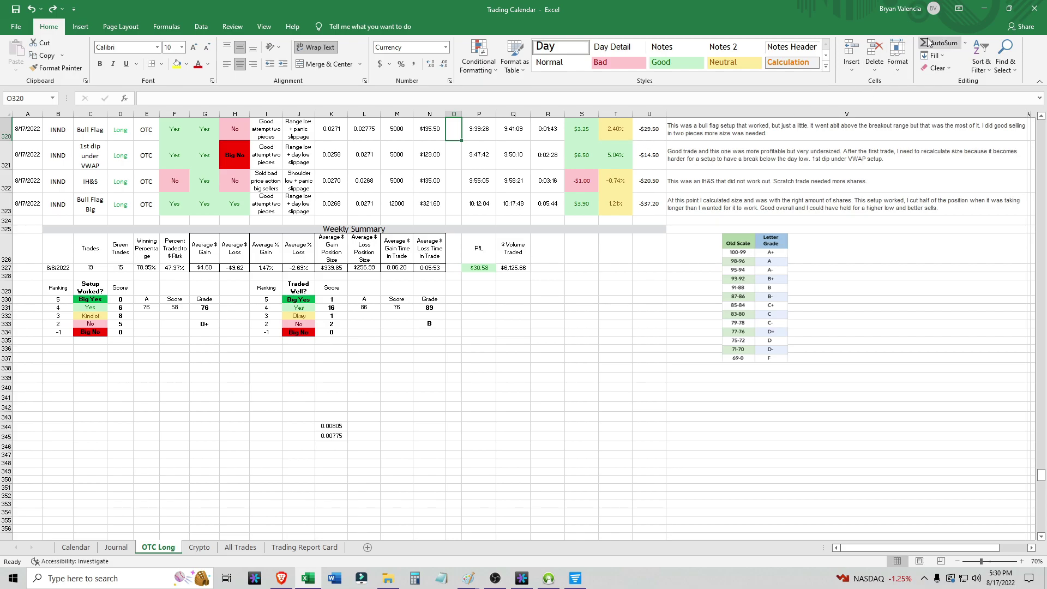
Bring Lightspeed Trader's INND charts back to the foreground.
{"action": "left_click", "coordinate": [982, 9]}
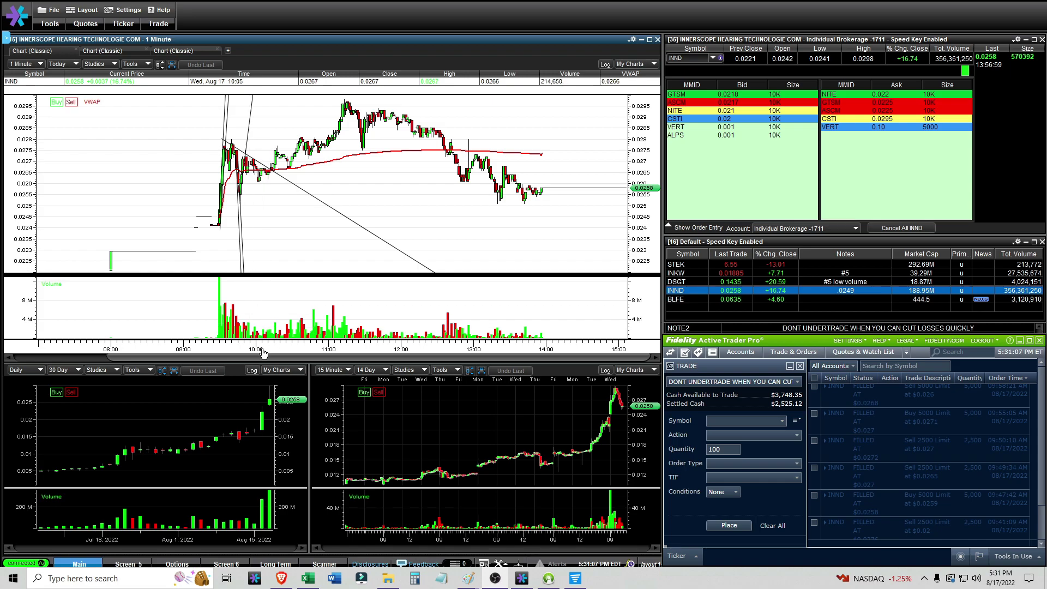
Inspect the 09:30 candle, then shift the INND 1-minute chart's range to the later session.
{"action": "left_click", "coordinate": [219, 227]}
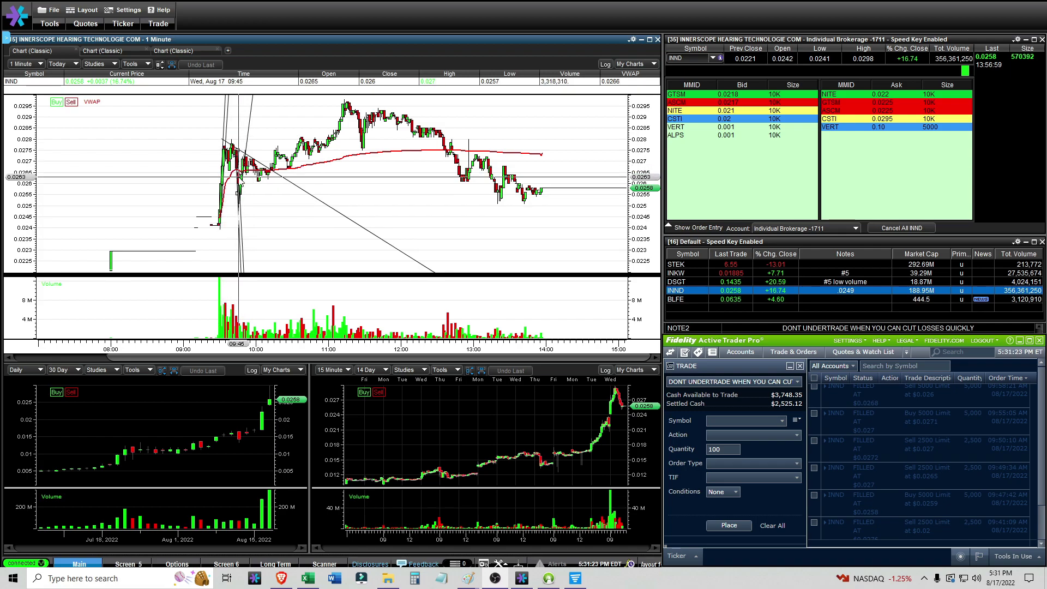
{"action": "right_click", "coordinate": [294, 198]}
{"action": "left_click", "coordinate": [361, 312]}
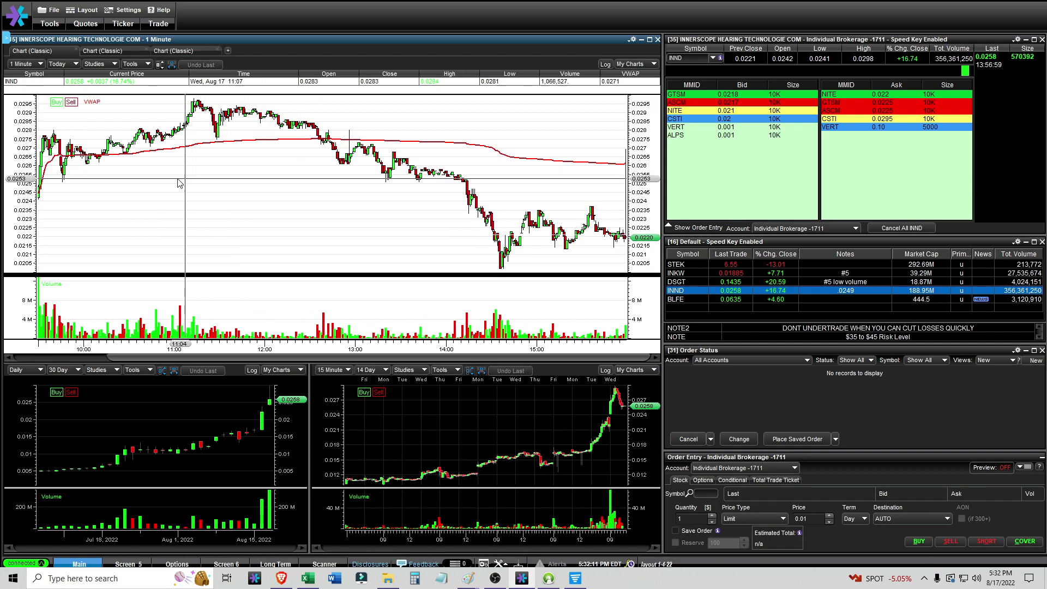
Expand the INND 1-minute chart to the full 8:00–17:00 extended session.
{"action": "right_click", "coordinate": [273, 245]}
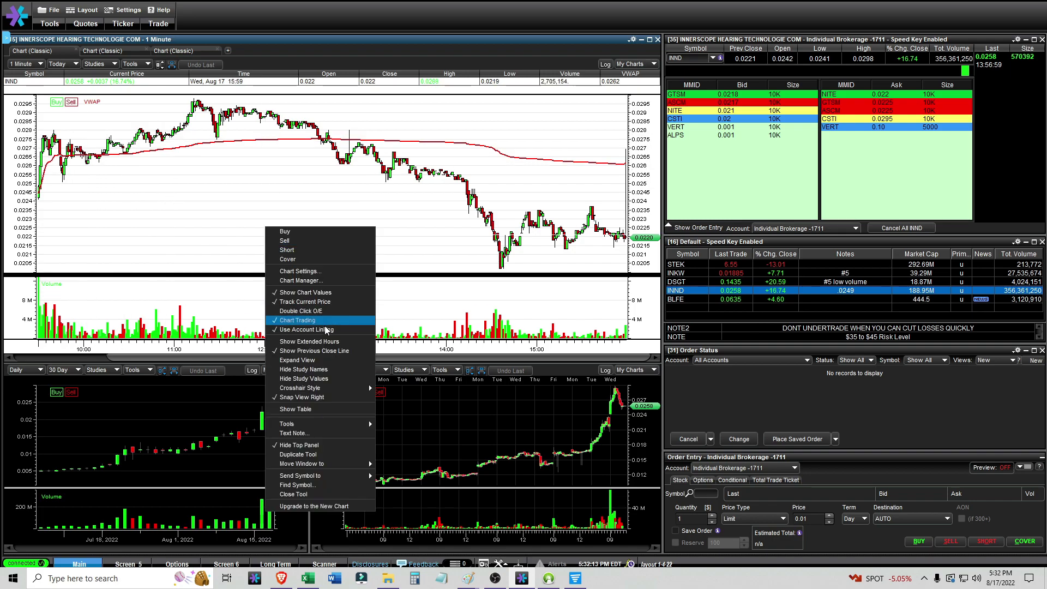
{"action": "left_click", "coordinate": [319, 344]}
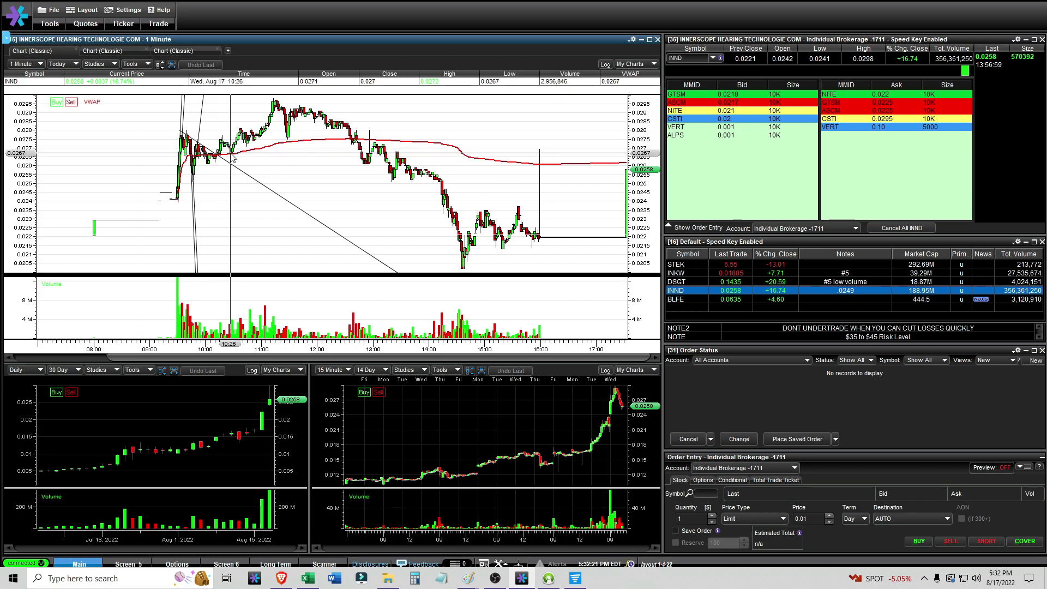
Reload the INND 1-minute chart, clearing the drawn trend lines.
{"action": "right_click", "coordinate": [231, 160]}
{"action": "left_click", "coordinate": [237, 189]}
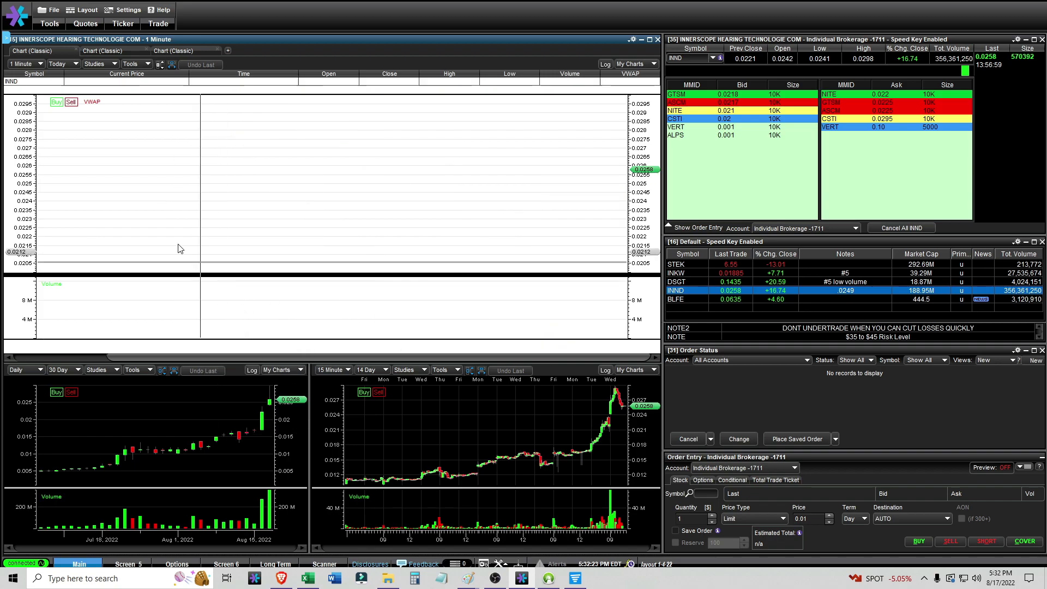